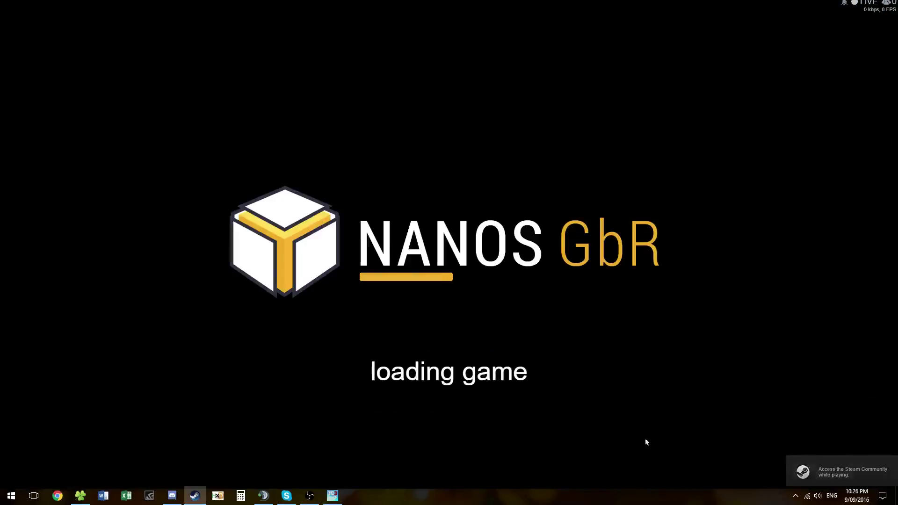
# Lower the headset and Just Cause 3 sliders in the Volume Mixer, then close it
pyautogui.rightClick(819, 496)
pyautogui.click(814, 452)
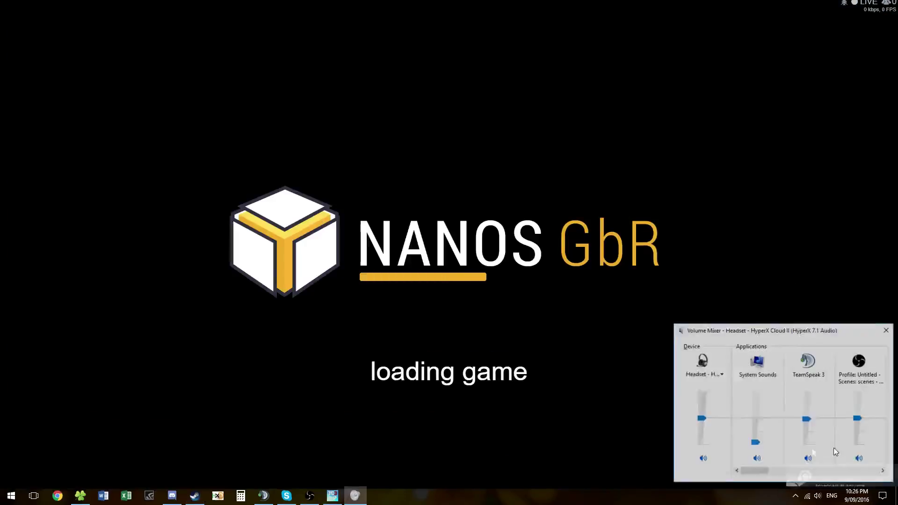
pyautogui.moveTo(755, 472); pyautogui.dragTo(821, 473)
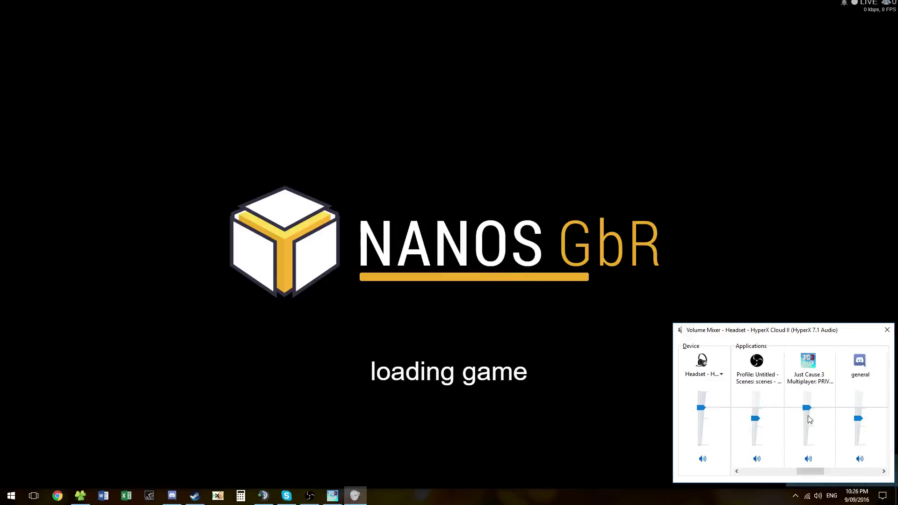
pyautogui.moveTo(705, 421); pyautogui.dragTo(706, 423)
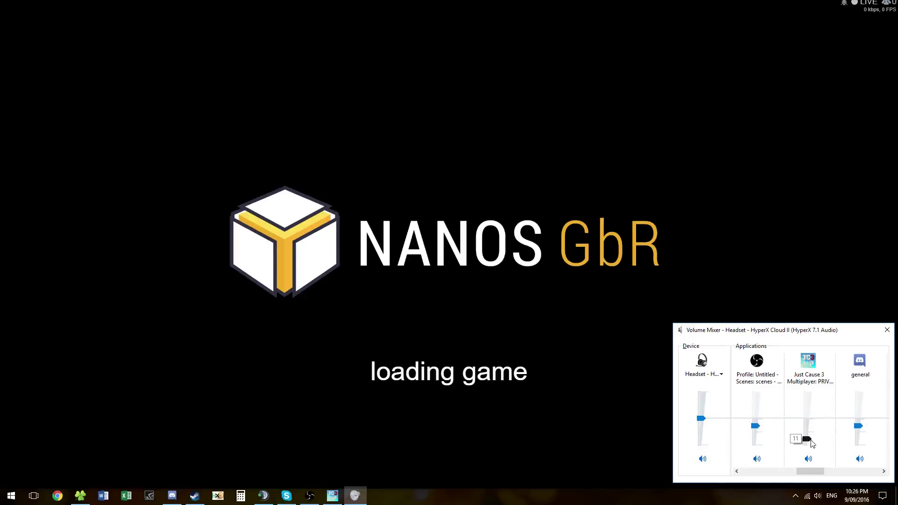
pyautogui.moveTo(808, 440)
pyautogui.mouseDown()
pyautogui.moveTo(770, 472)
pyautogui.moveTo(738, 466)
pyautogui.mouseUp()
pyautogui.click(449, 408)
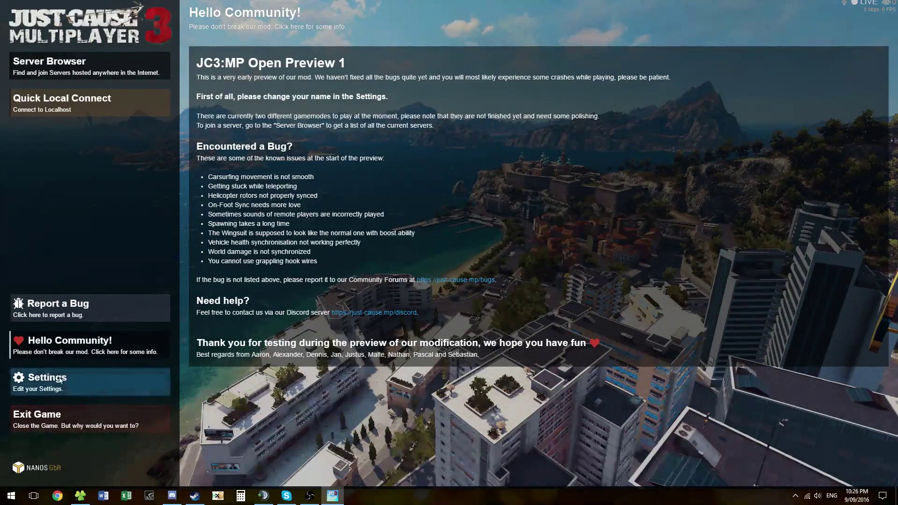
# View and dismiss the Bug Tracker notice, then go to the Server Browser
pyautogui.click(54, 303)
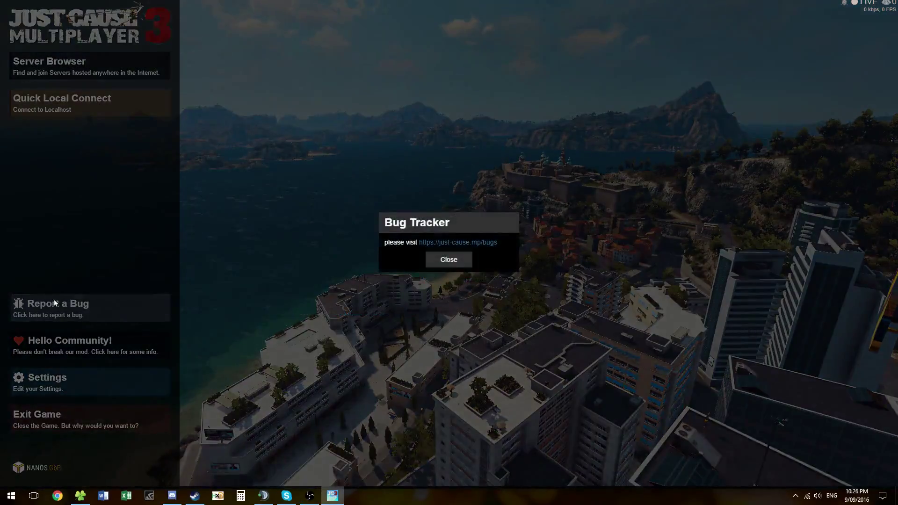
pyautogui.click(439, 261)
pyautogui.click(59, 74)
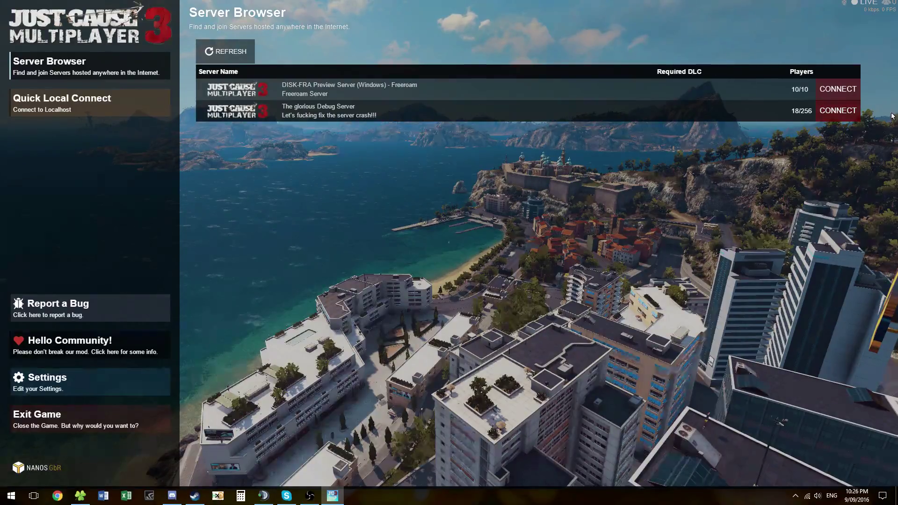
# Connect to a server from the Server Browser list
pyautogui.click(838, 111)
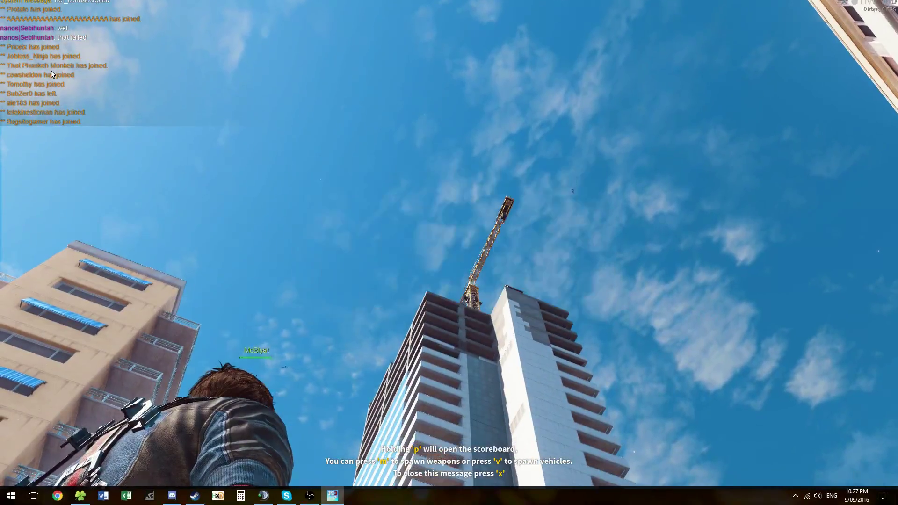
# Check the player scoreboard, then run, parachute and land on the street
pyautogui.press('p')
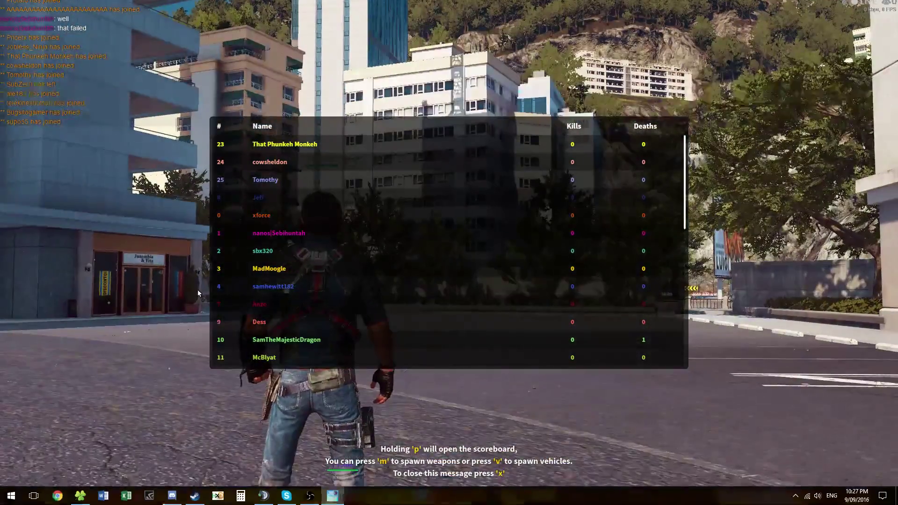
pyautogui.press('p')
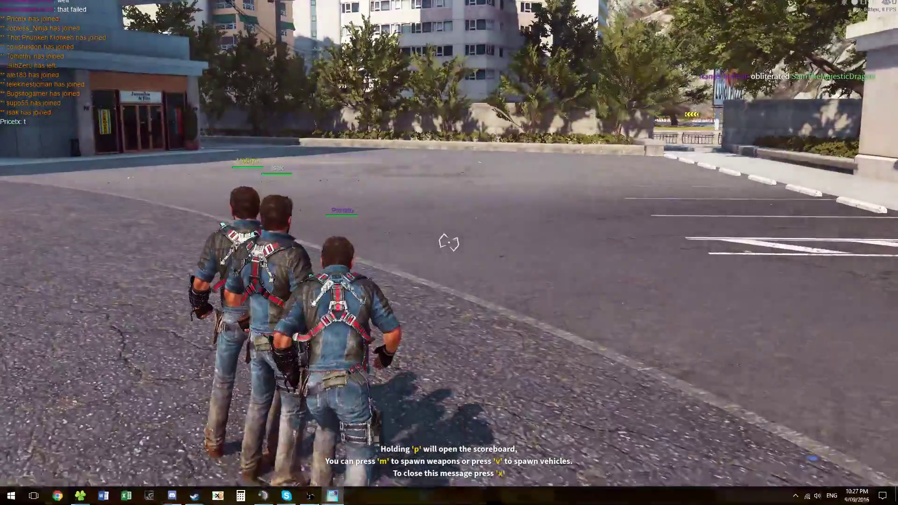
pyautogui.press('w')
pyautogui.press('space')
pyautogui.press('space')
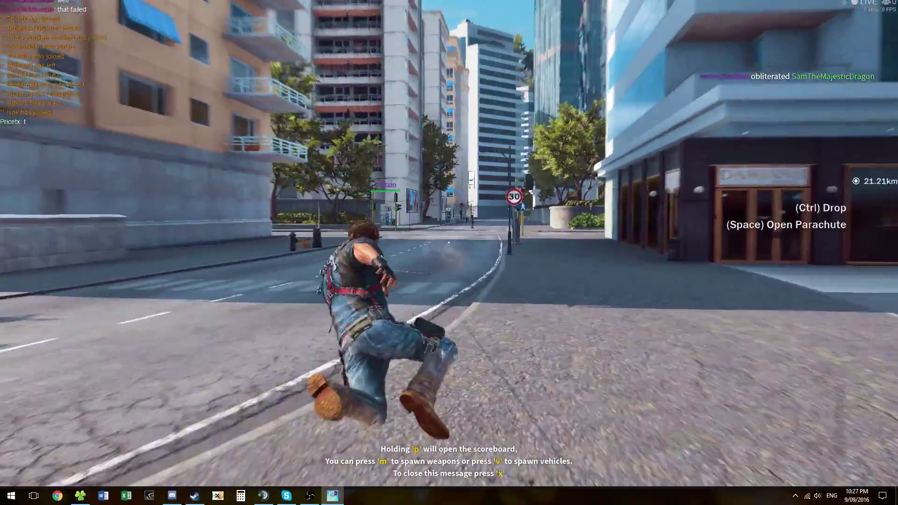
pyautogui.press('space')
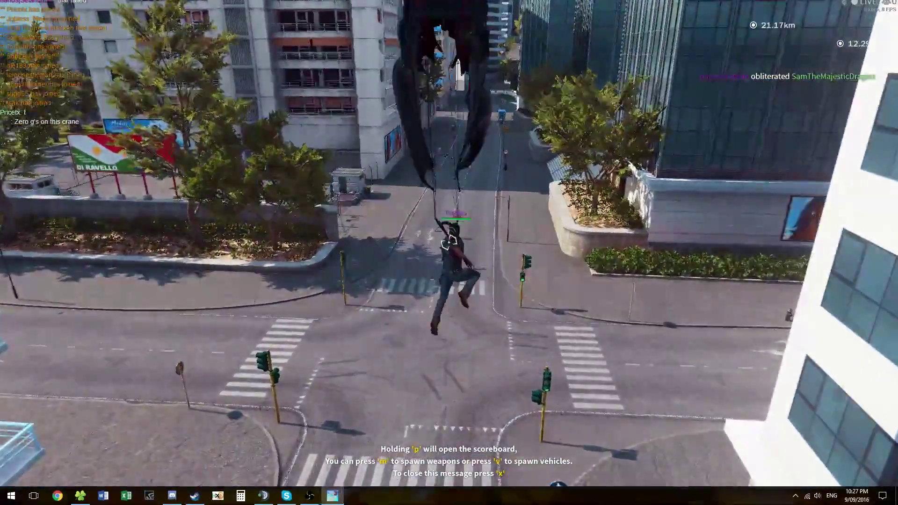
pyautogui.press('w')
pyautogui.press('w')
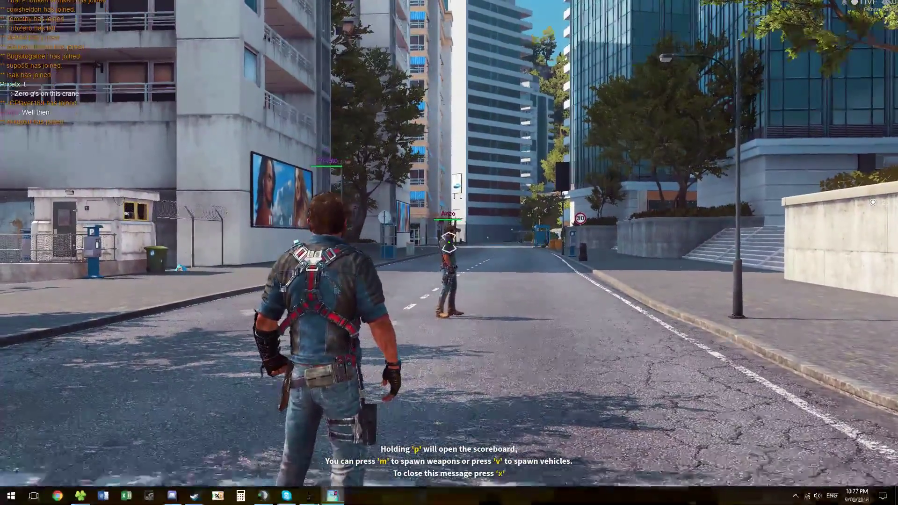
# Kick, grab and carry the other player, drop them, then bring up the weapon list
pyautogui.press('w')
pyautogui.press('w')
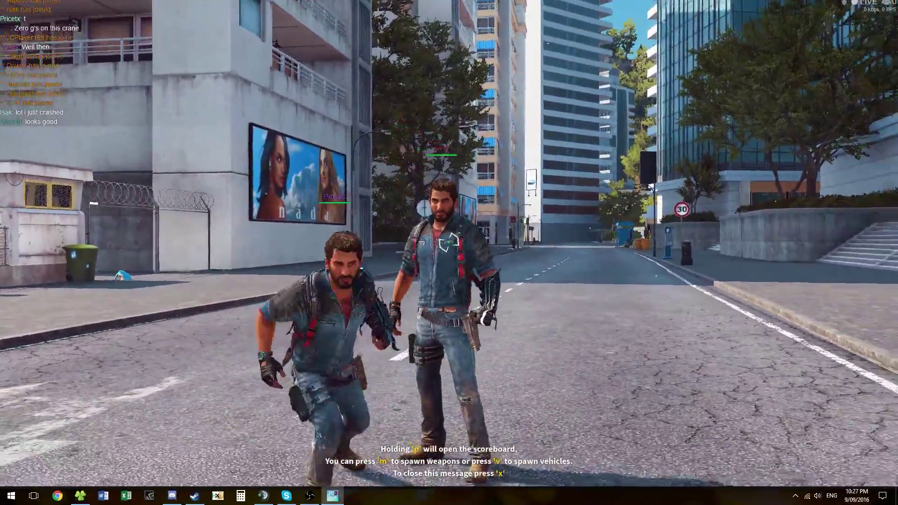
pyautogui.click(449, 281)
pyautogui.press('w')
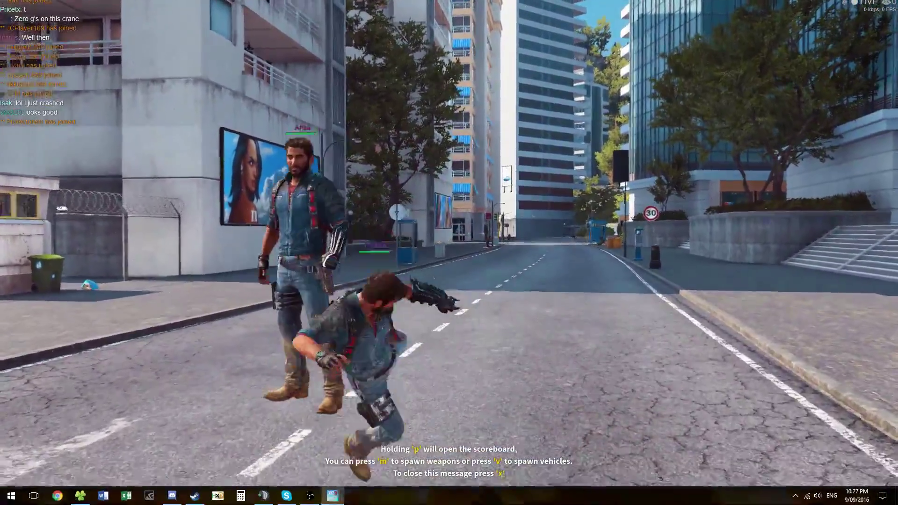
pyautogui.press('w')
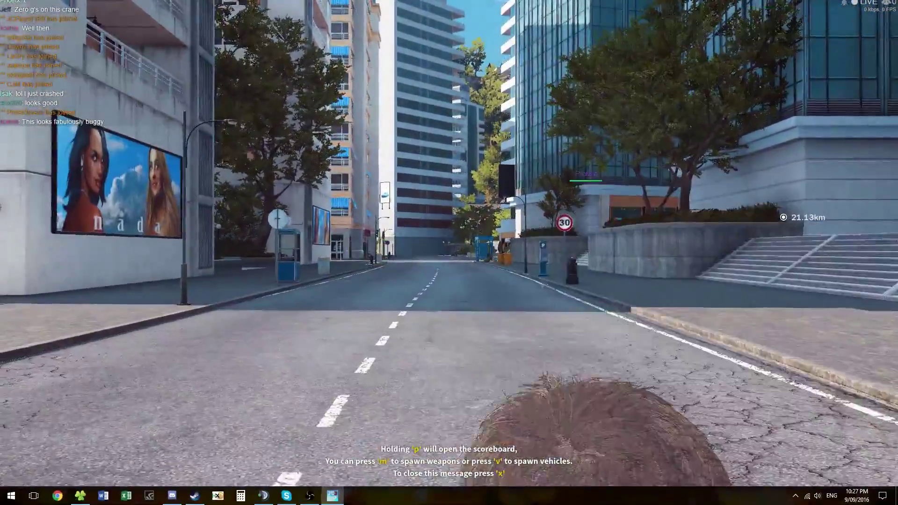
pyautogui.moveTo(449, 253); pyautogui.dragTo(631, 351)
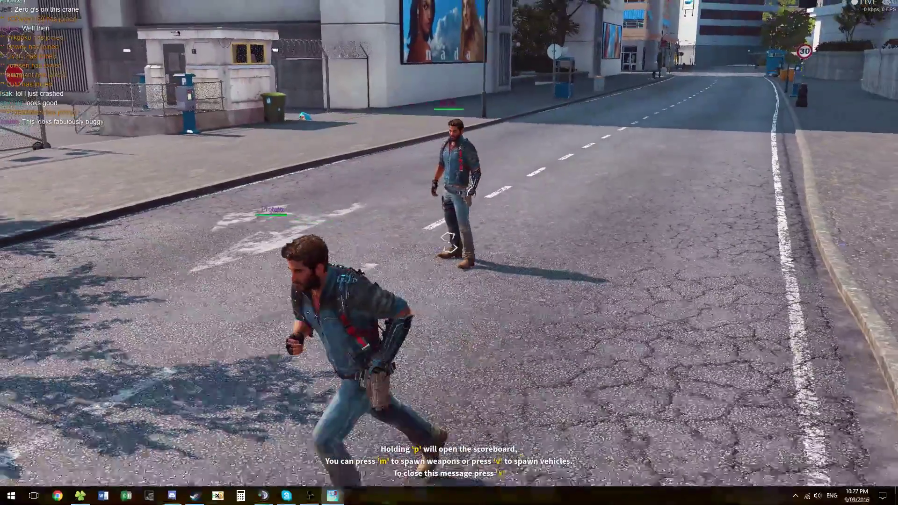
pyautogui.press('m')
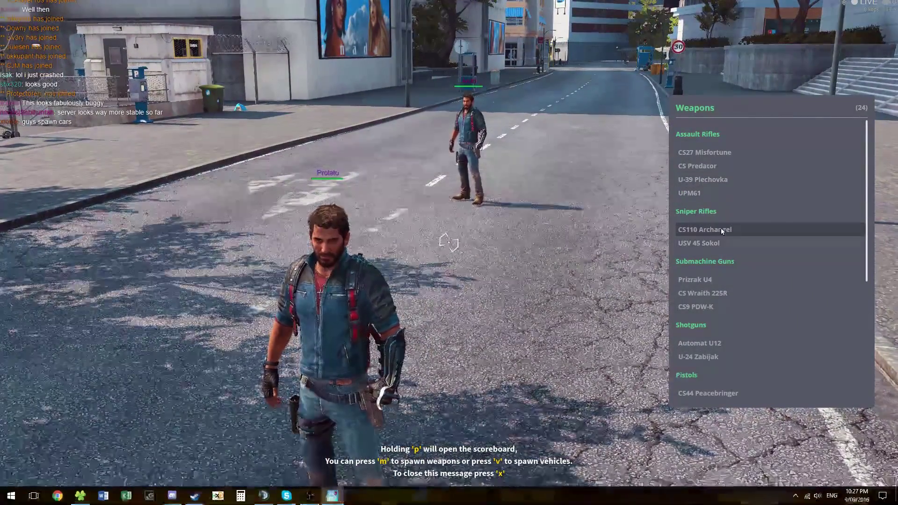
# Spawn the CS110 Archangel sniper rifle and fire a scoped shot at a target
pyautogui.click(725, 231)
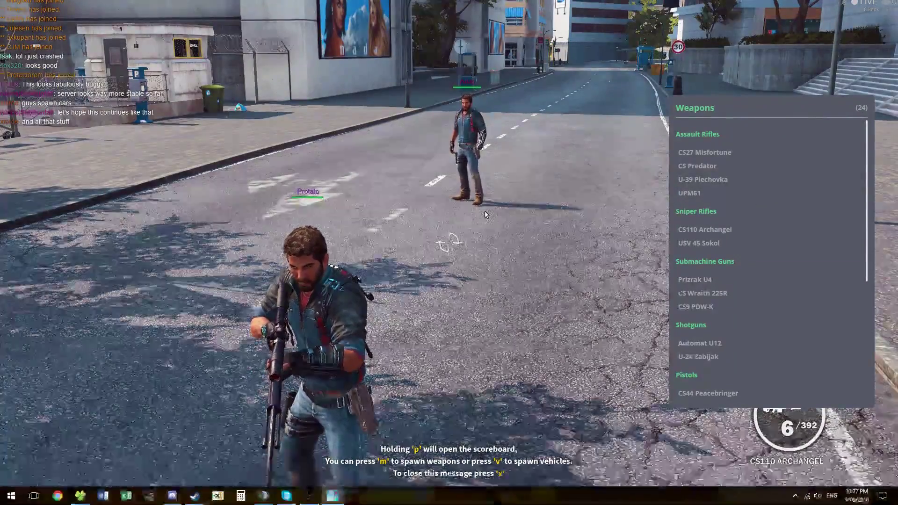
pyautogui.press('x')
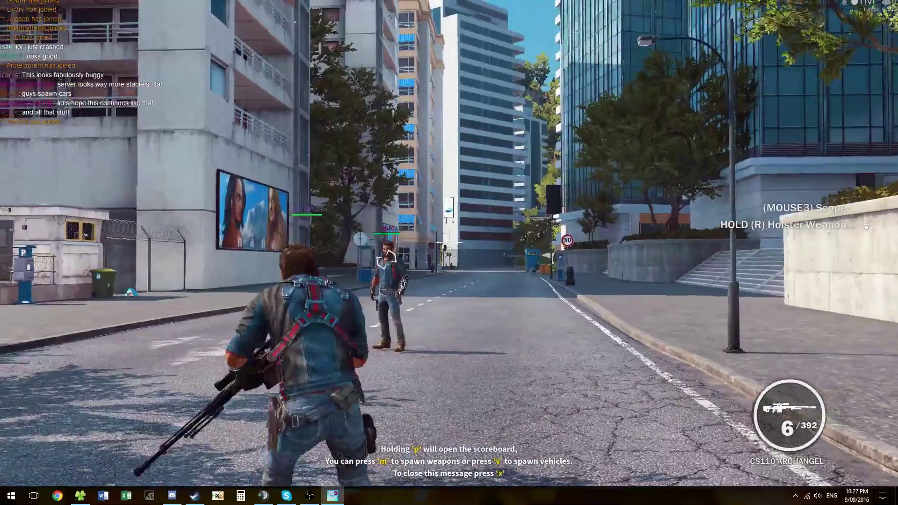
pyautogui.middleClick(449, 253)
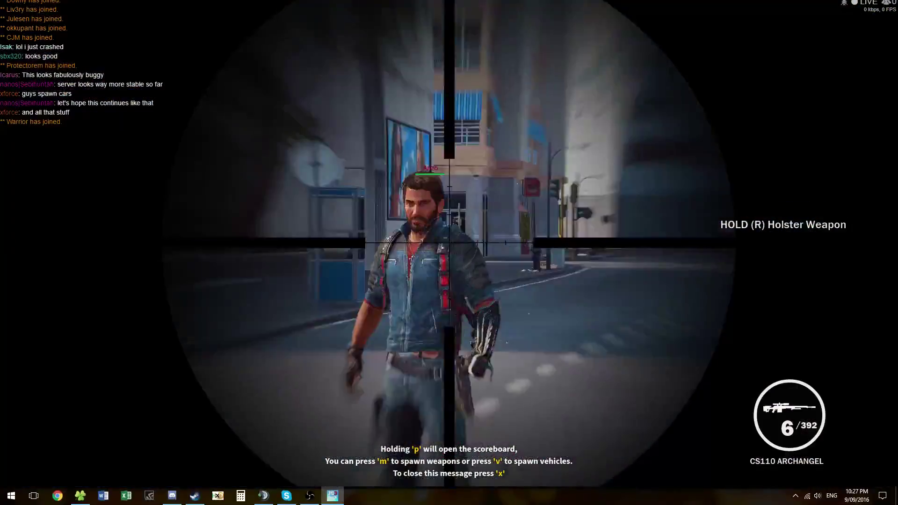
pyautogui.click(449, 253)
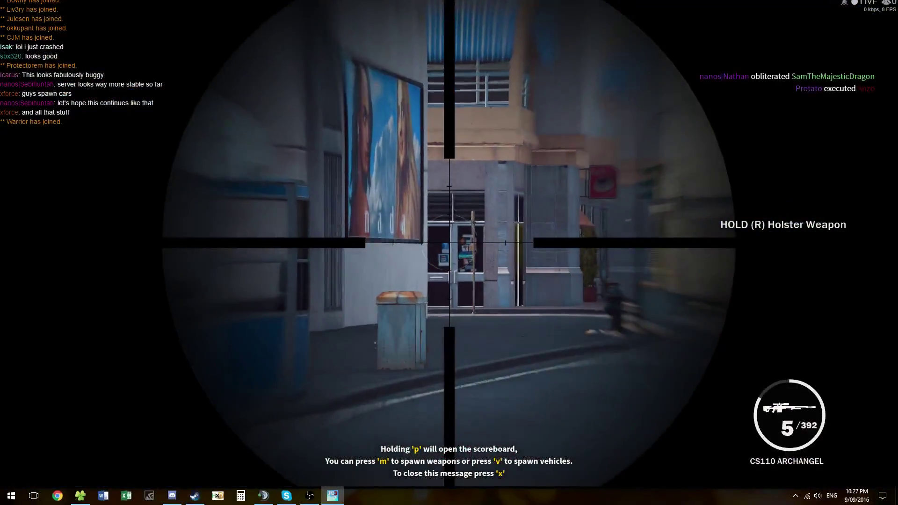
pyautogui.middleClick(449, 244)
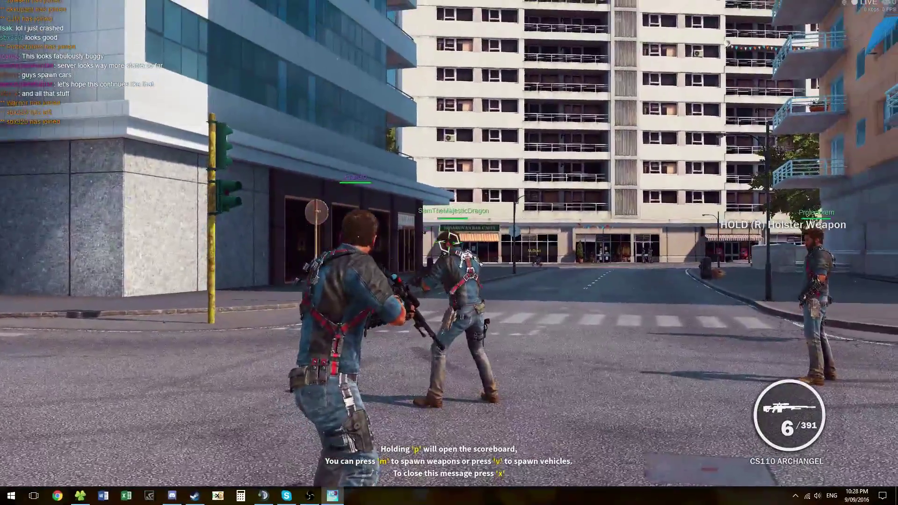
# Shoot a nearby player twice, then parachute and grapple away from the street
pyautogui.click(449, 245)
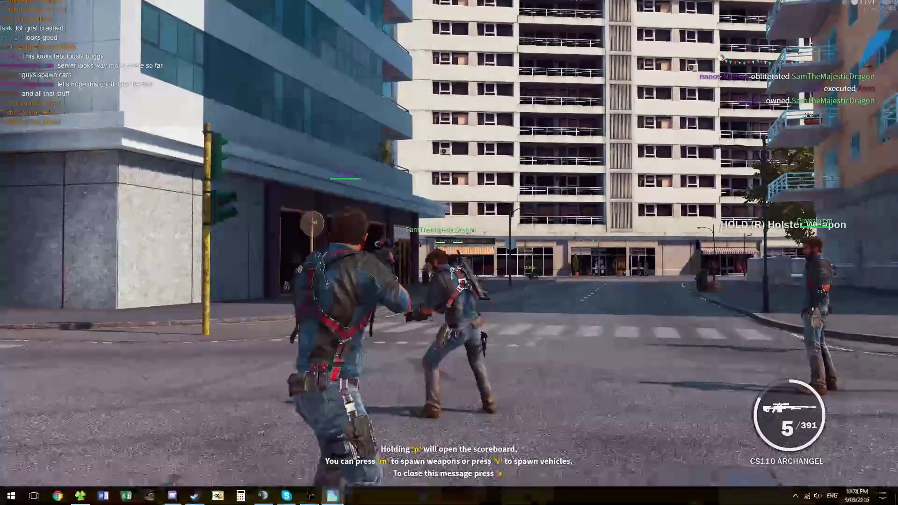
pyautogui.click(449, 244)
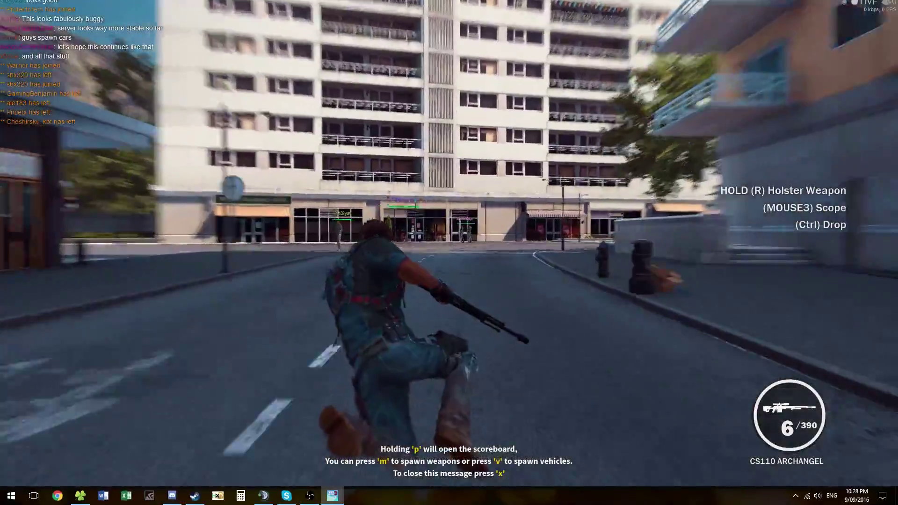
pyautogui.press('space')
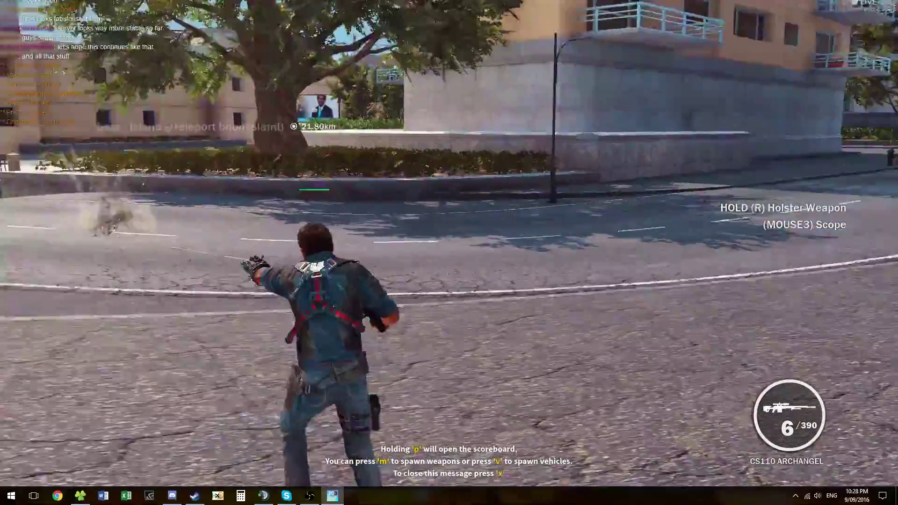
pyautogui.press('f')
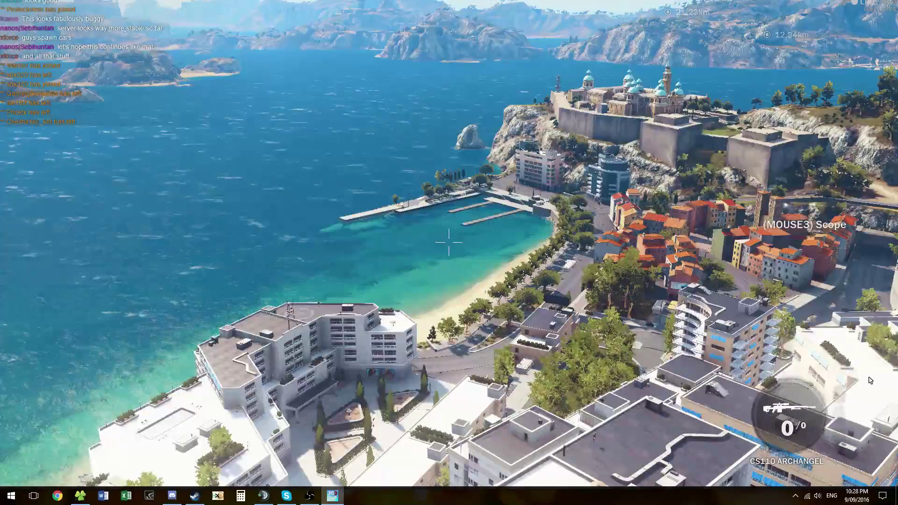
pyautogui.press('Escape')
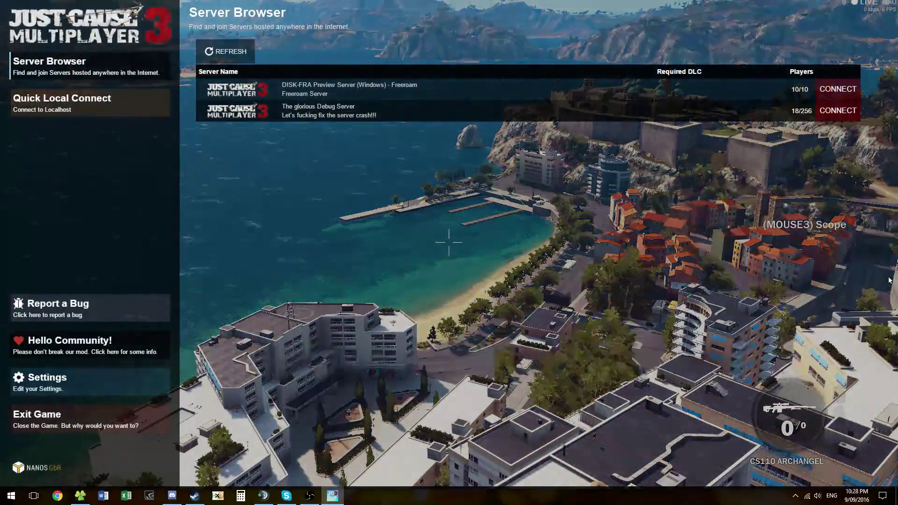
pyautogui.click(838, 111)
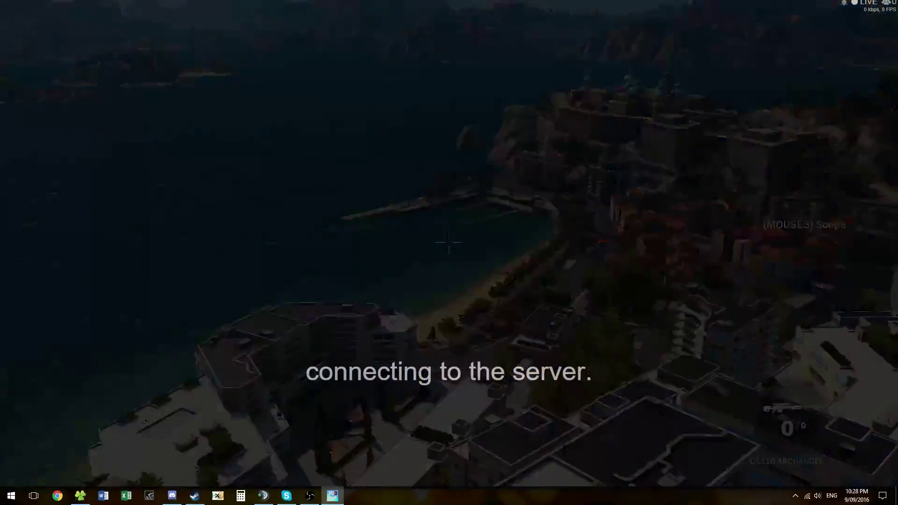